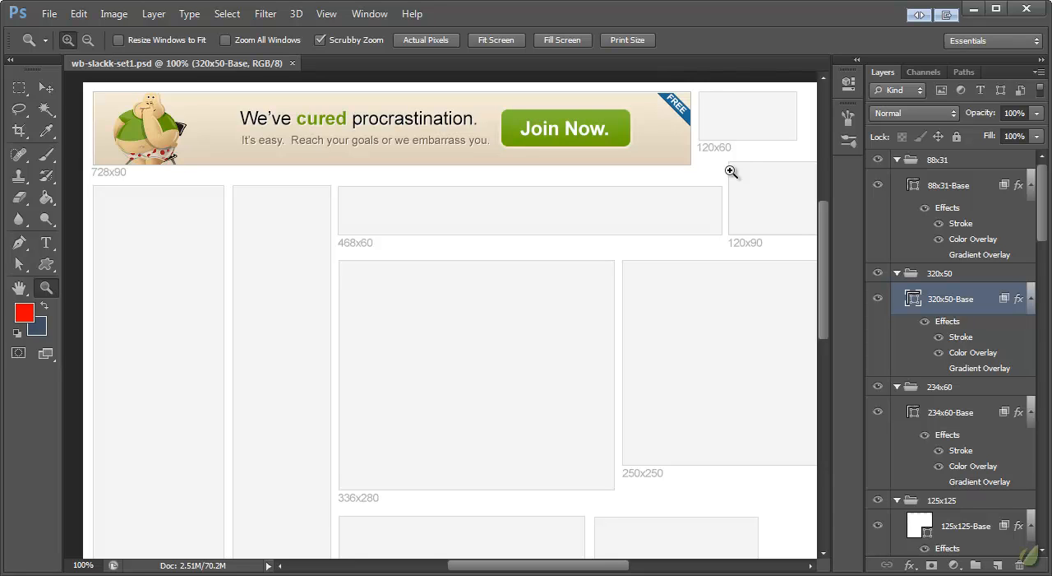
# Run the Background Replication action from the WiseBanner Functions set to copy the 728x90 background onto the other banner sizes.
pyautogui.click(374, 16)
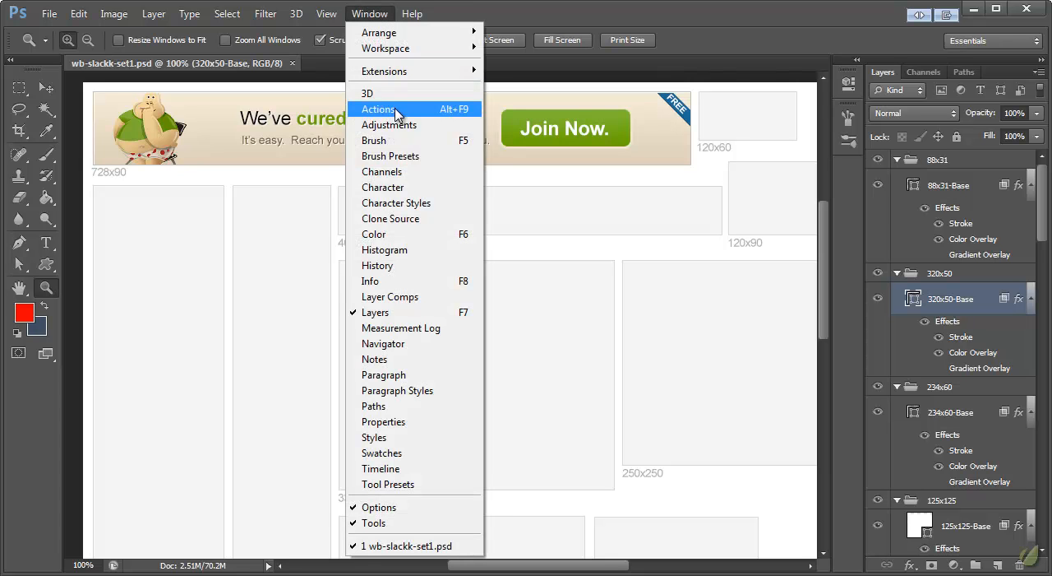
pyautogui.click(394, 109)
pyautogui.moveTo(978, 5); pyautogui.dragTo(649, 214)
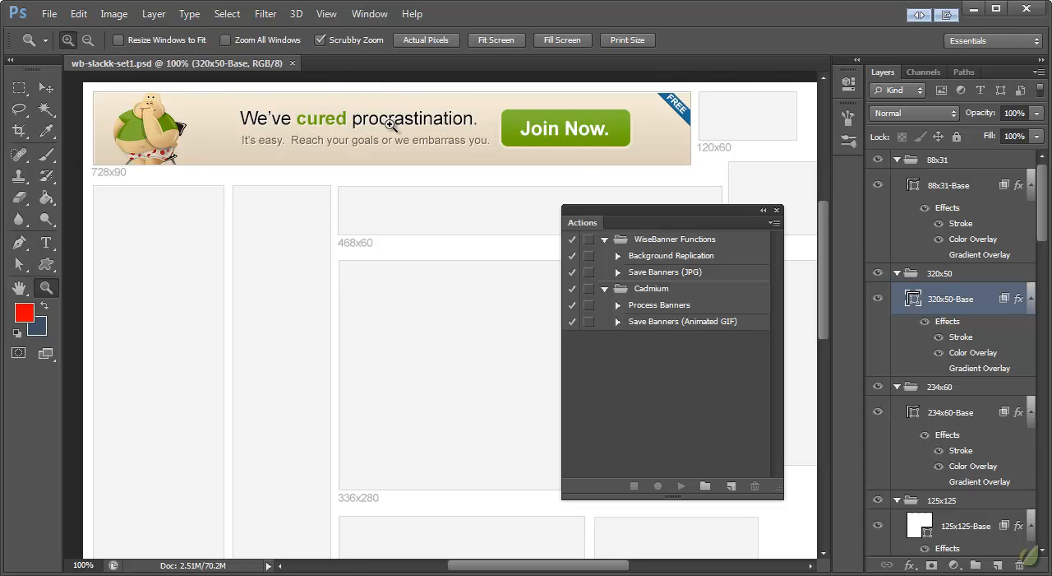
pyautogui.click(667, 259)
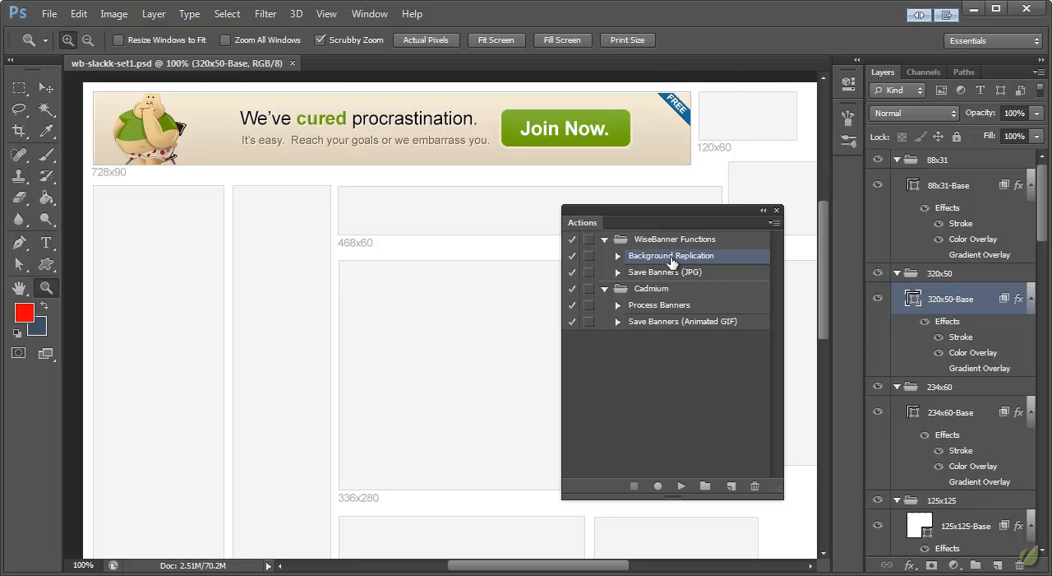
pyautogui.click(682, 486)
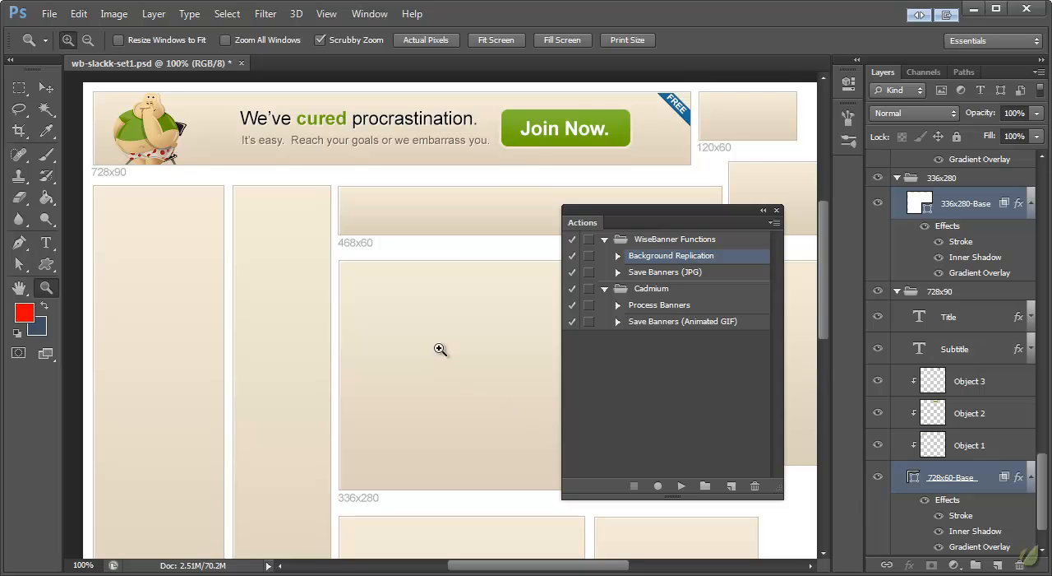
# Examine the replicated backgrounds across the different banner sizes in the document.
pyautogui.scroll(-5, 441, 349)
pyautogui.moveTo(528, 567); pyautogui.dragTo(572, 568)
pyautogui.scroll(-2, 441, 473)
pyautogui.scroll(5, 400, 472)
pyautogui.scroll(1, 393, 466)
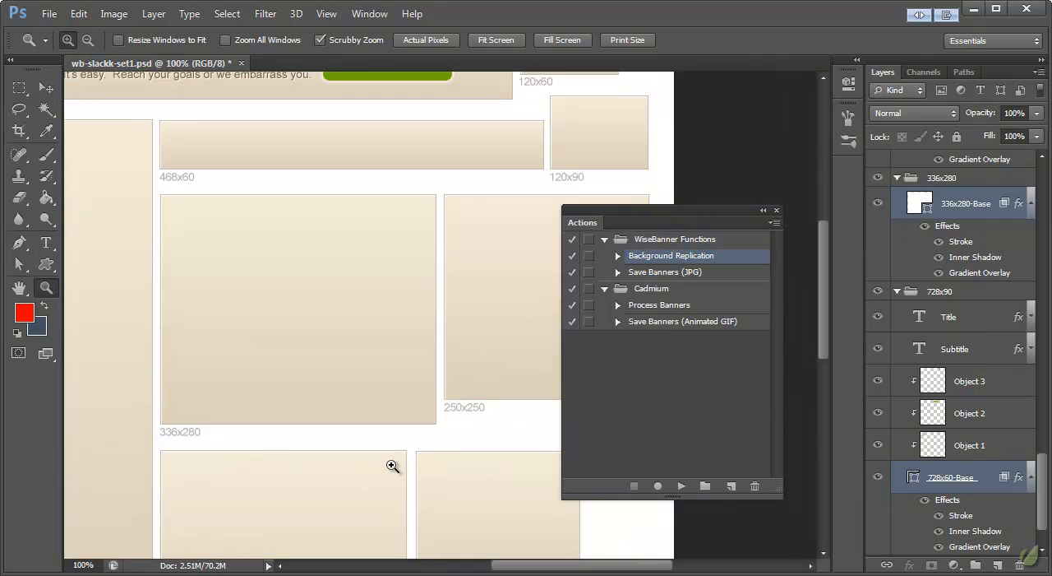
pyautogui.hscroll(-4, 403, 448)
pyautogui.scroll(2, 416, 438)
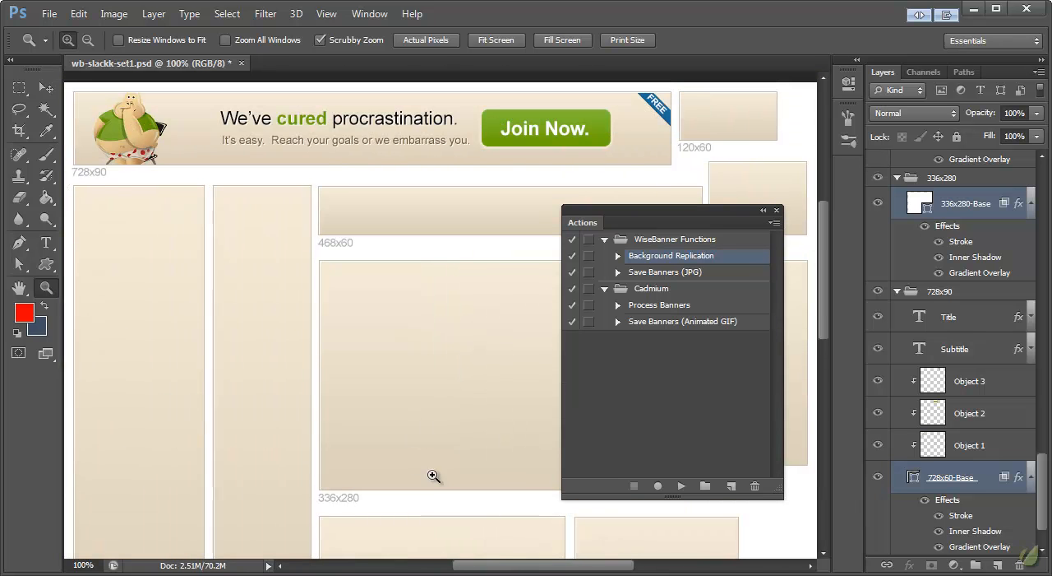
pyautogui.moveTo(516, 569); pyautogui.dragTo(514, 569)
# Run the Process Banners action from the Cadmium set to fill all banner sizes, and close the list of actions.
pyautogui.click(655, 305)
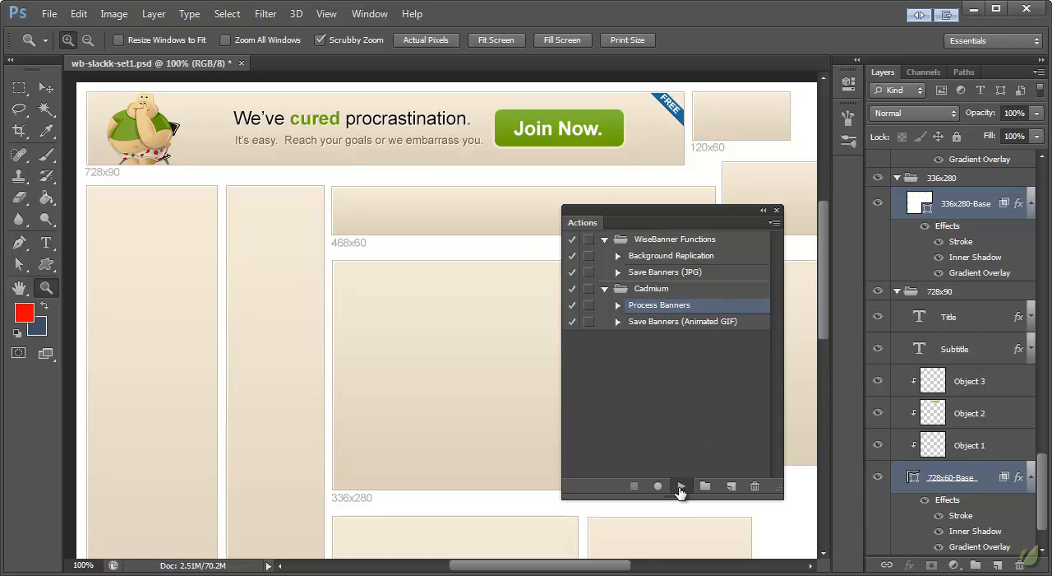
pyautogui.click(680, 487)
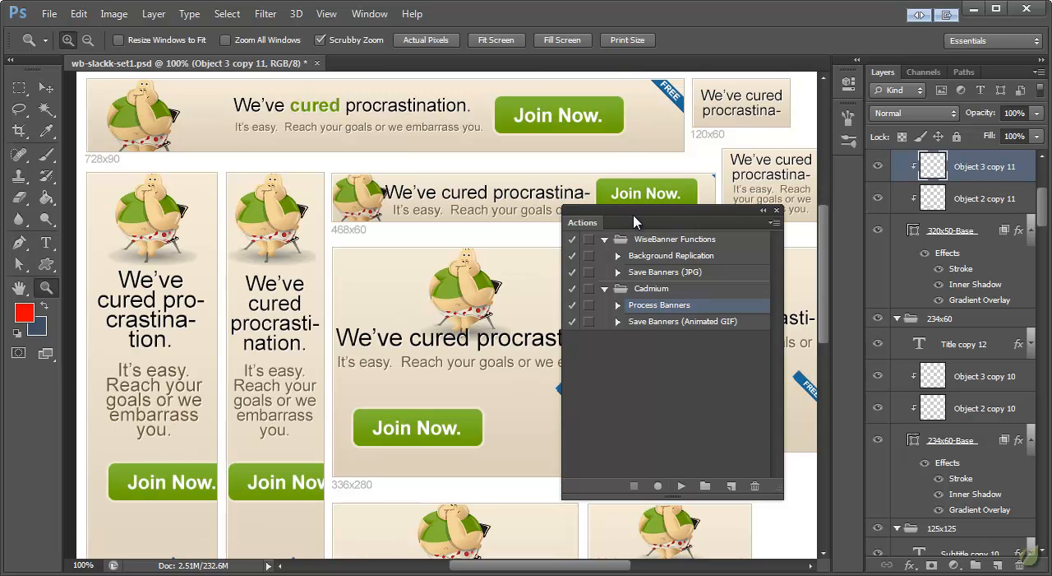
pyautogui.click(777, 215)
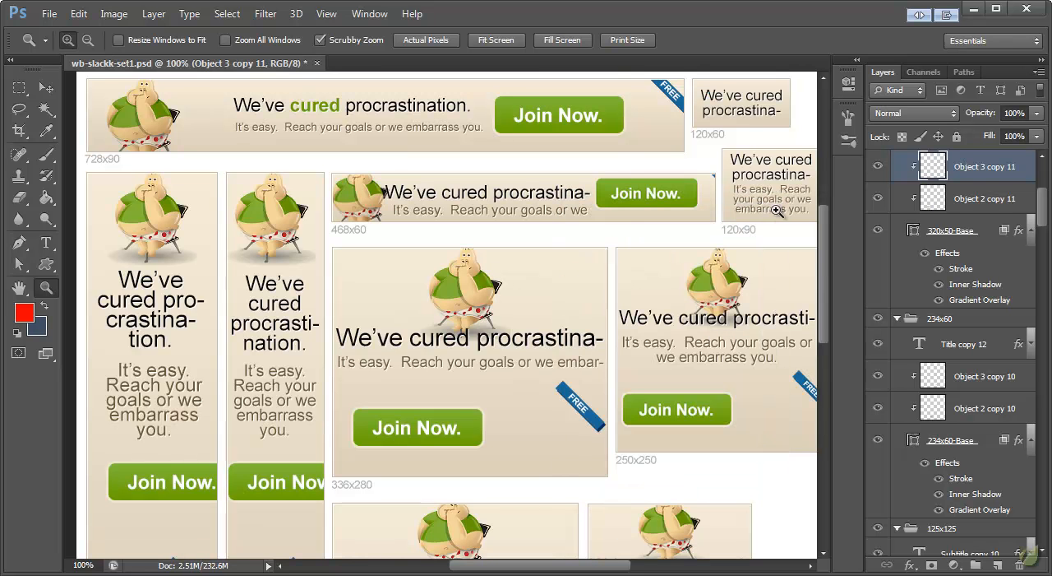
# Scale the title and subtitle of the 728x90 banner together to about 114% width and 113% height.
pyautogui.click(47, 88)
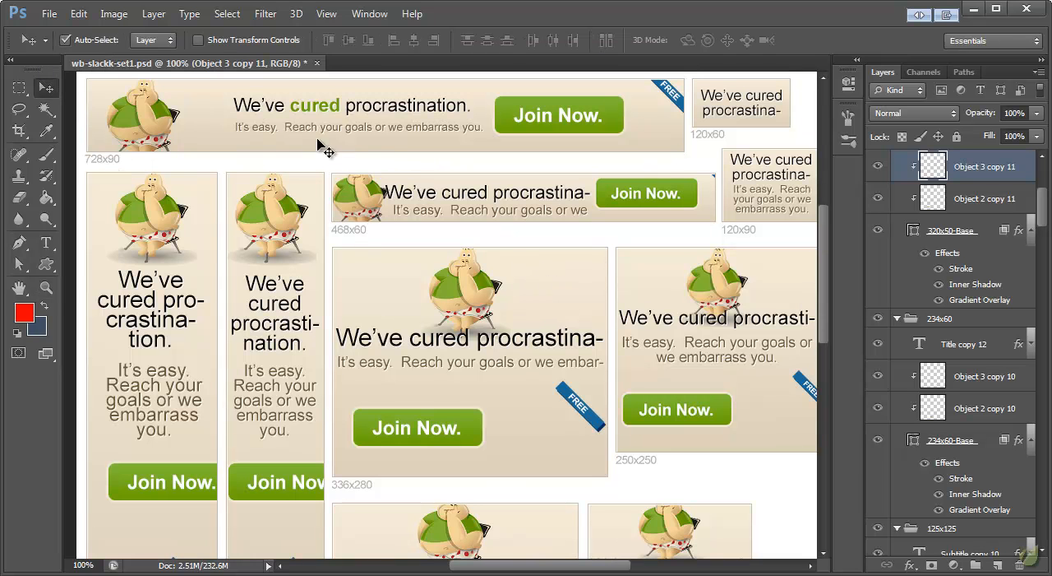
pyautogui.click(345, 111)
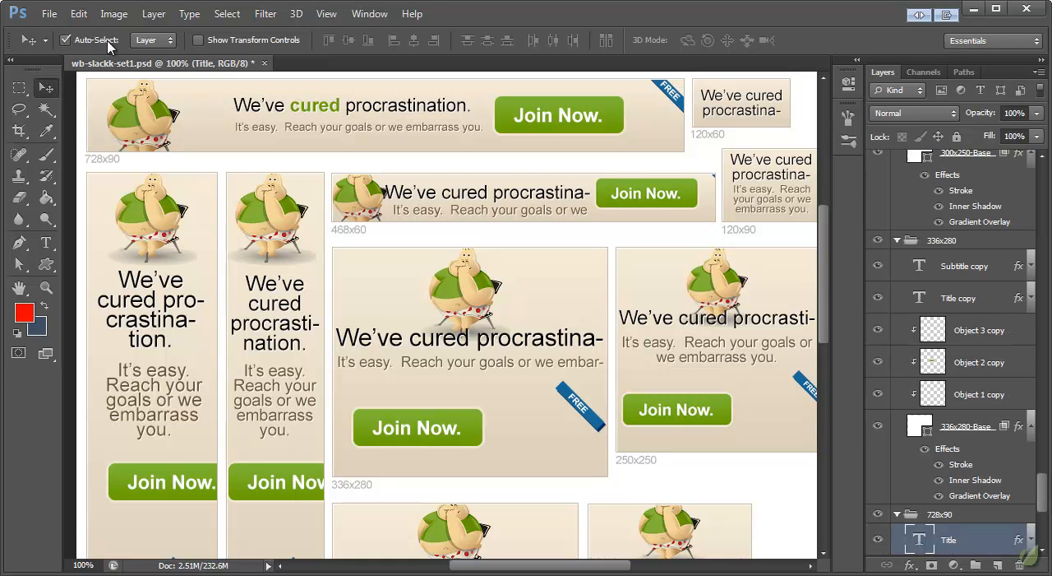
pyautogui.click(279, 134)
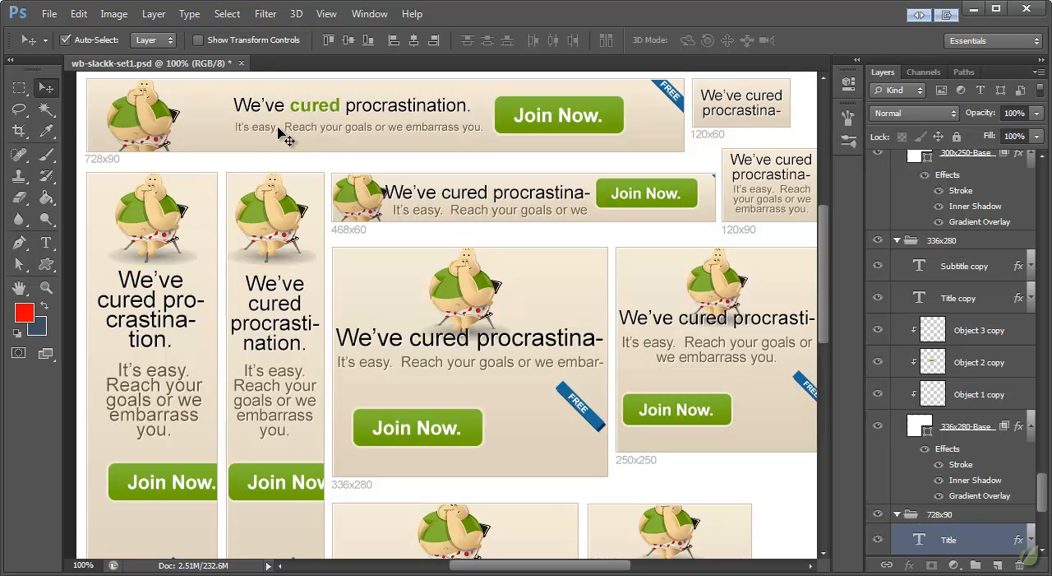
pyautogui.hotkey('ctrl', 't')
pyautogui.moveTo(236, 141); pyautogui.dragTo(197, 147)
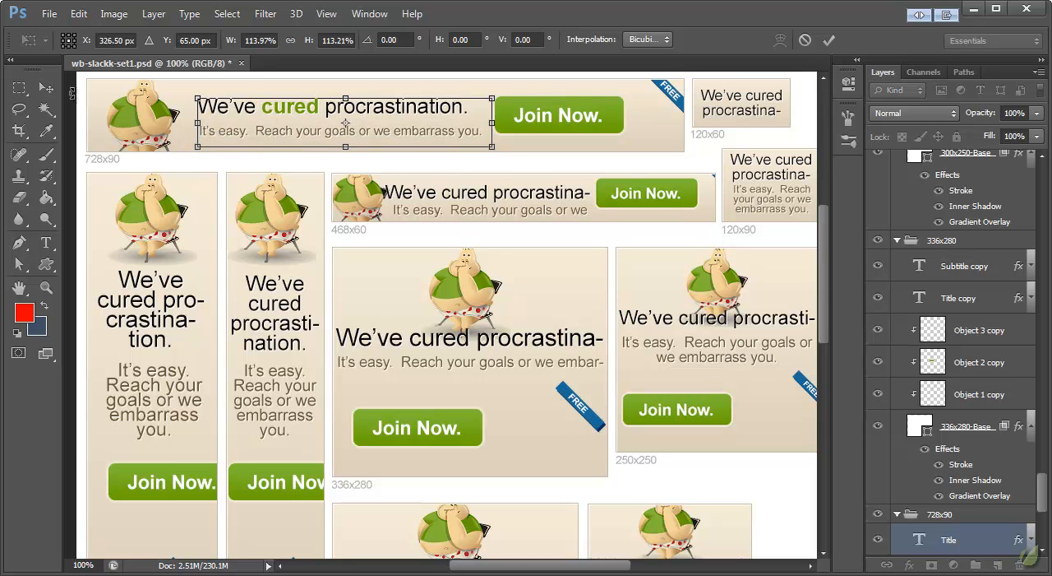
pyautogui.click(47, 88)
pyautogui.click(425, 239)
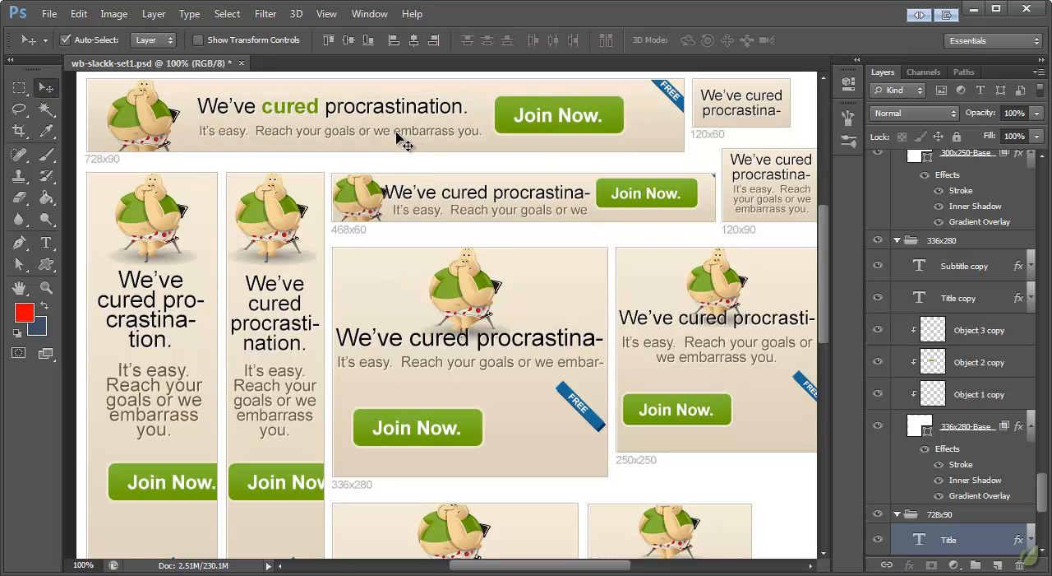
# Move the 728x90 banner's Join Now button slightly to the right and its subtitle up closer to the title.
pyautogui.moveTo(537, 112); pyautogui.dragTo(577, 116)
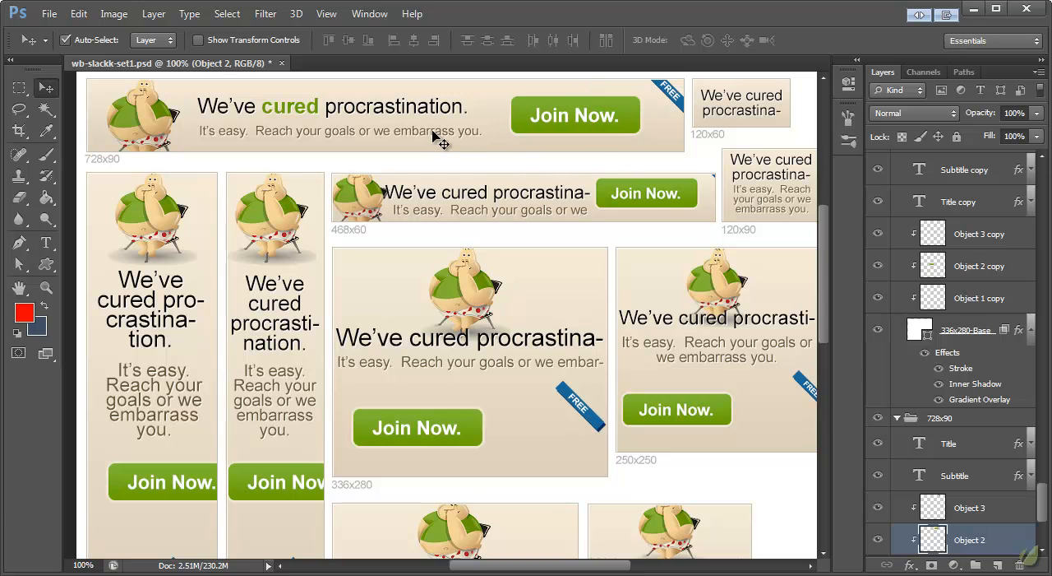
pyautogui.click(438, 137)
pyautogui.moveTo(439, 128); pyautogui.dragTo(438, 124)
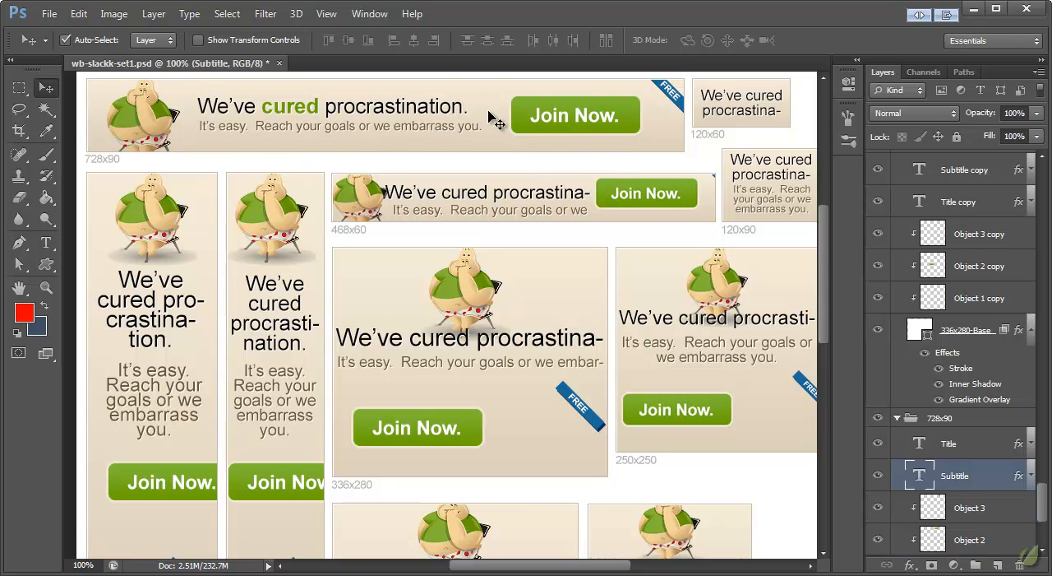
# Try the 120x60 banner's title at 13 pt and settle on a font size of 15 pt.
pyautogui.moveTo(547, 568); pyautogui.dragTo(577, 567)
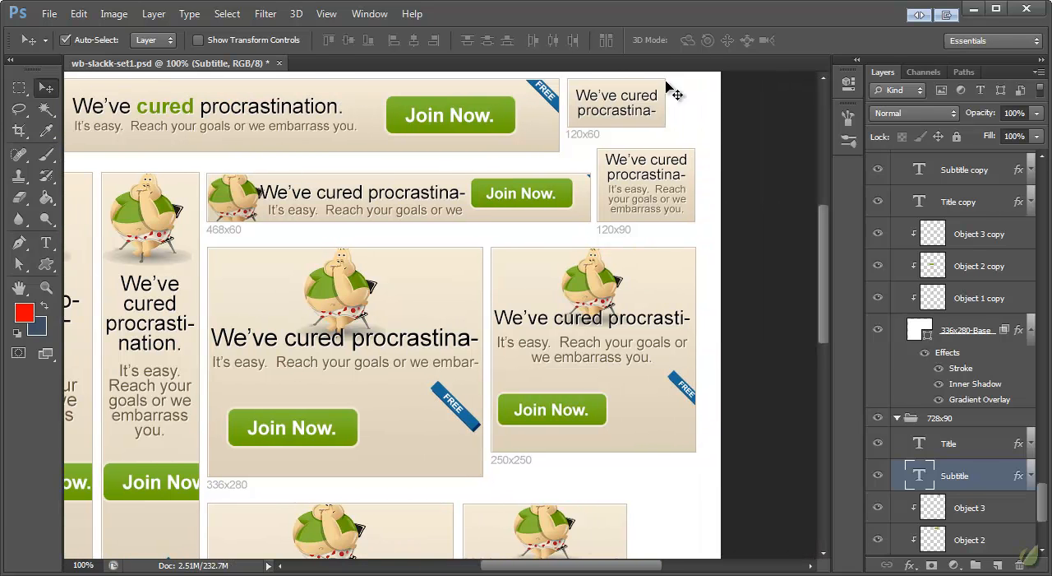
pyautogui.click(647, 106)
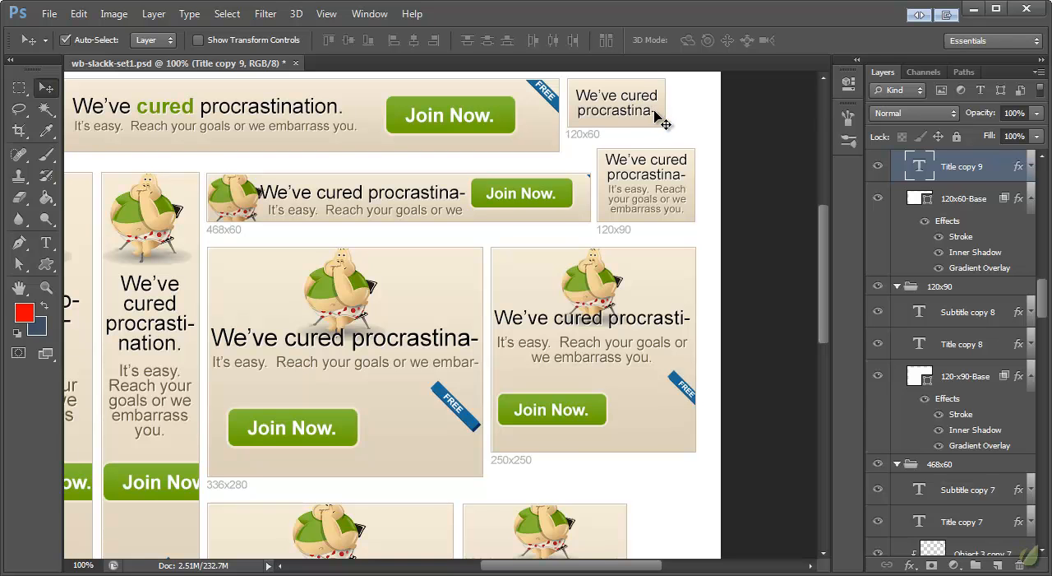
pyautogui.doubleClick(920, 168)
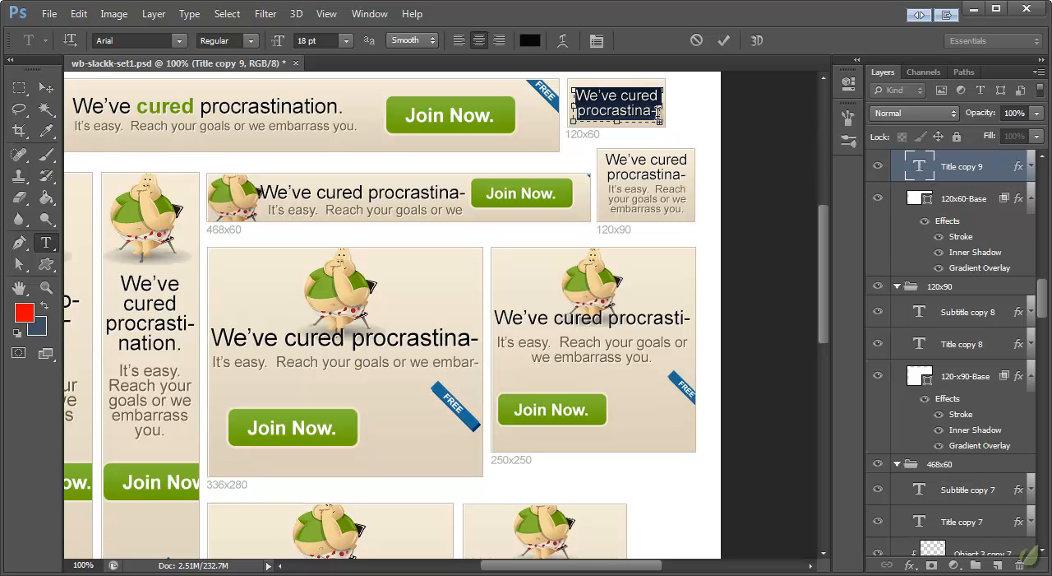
pyautogui.click(645, 102)
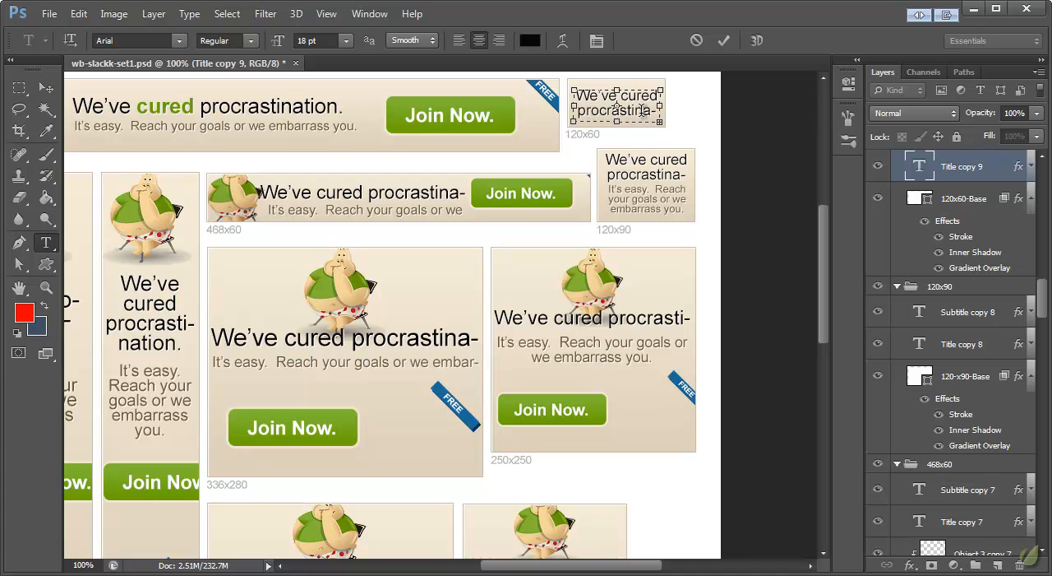
pyautogui.click(47, 88)
pyautogui.click(46, 242)
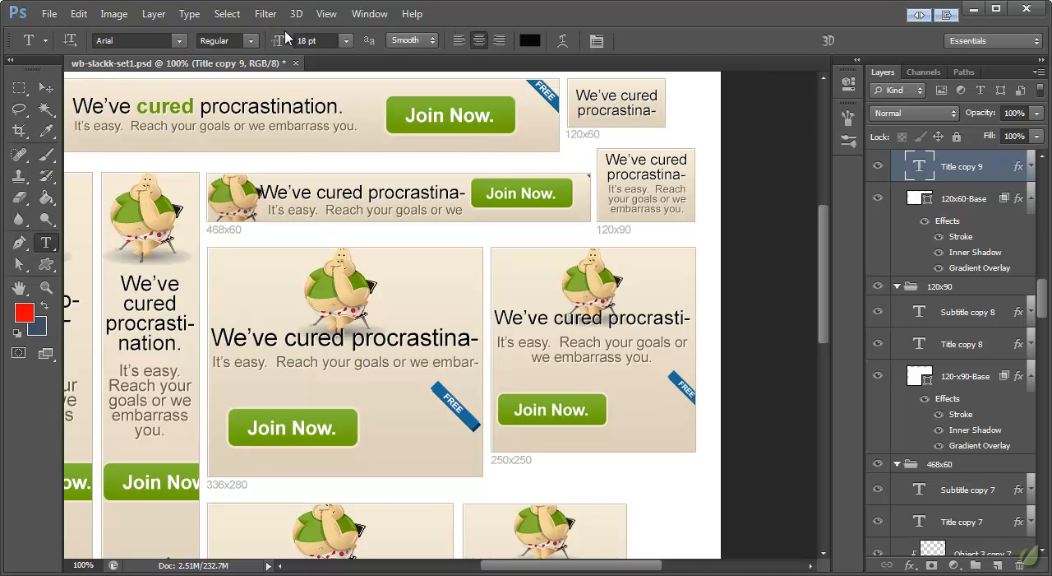
pyautogui.click(310, 43)
pyautogui.write('13')
pyautogui.press('Return')
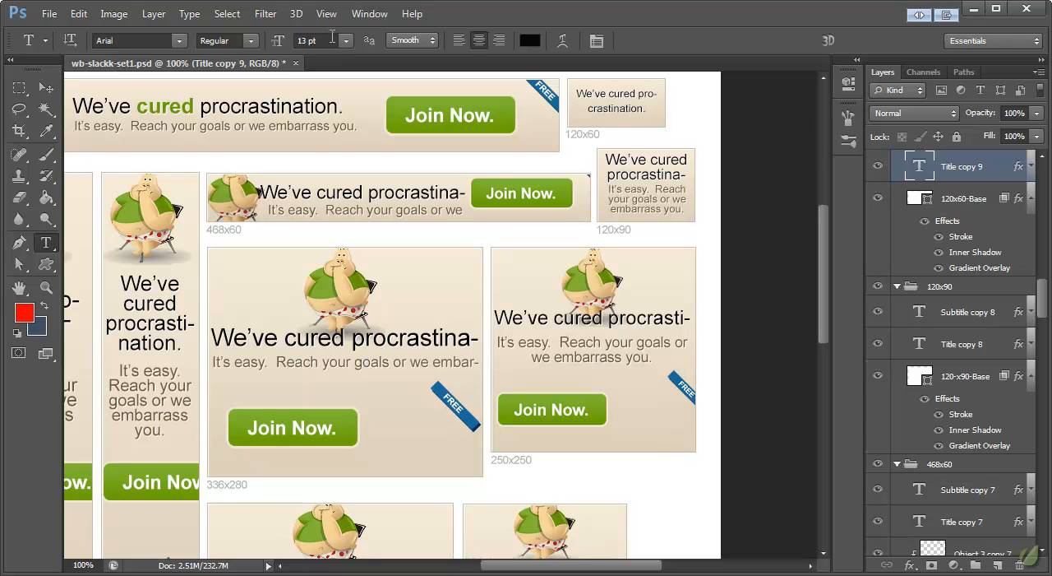
pyautogui.click(305, 39)
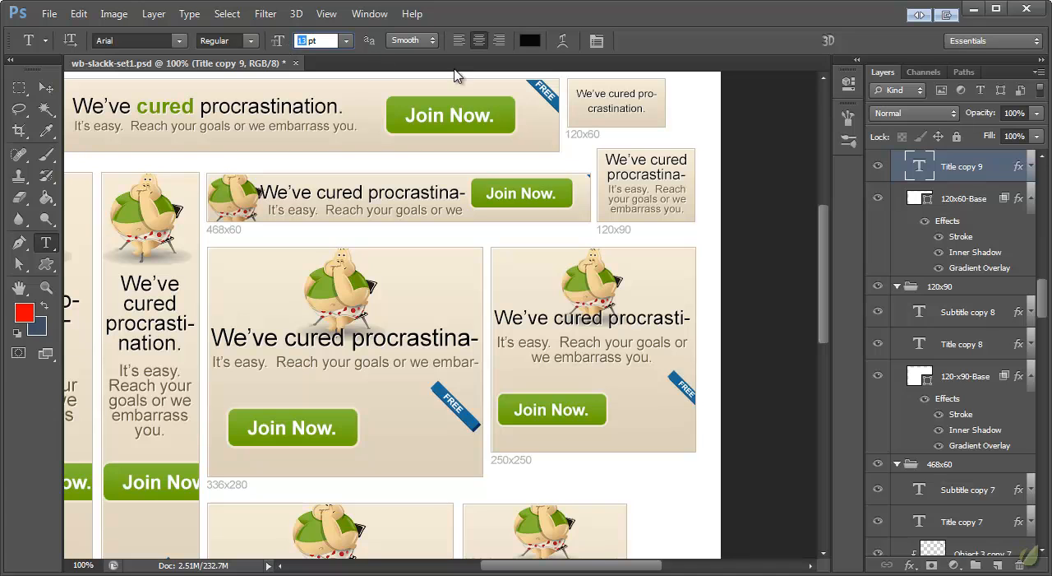
pyautogui.write('15')
pyautogui.press('Return')
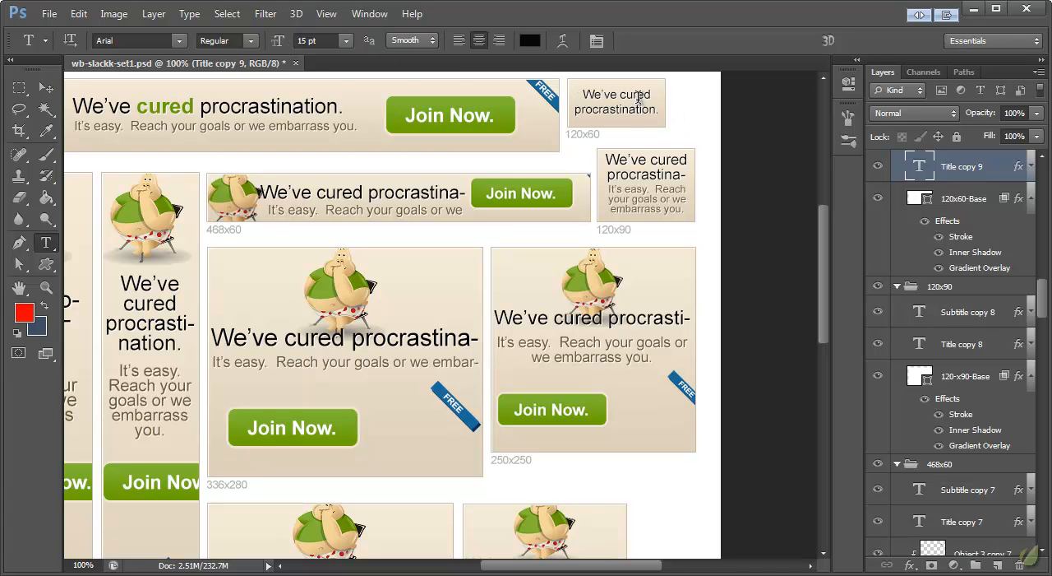
pyautogui.press('v')
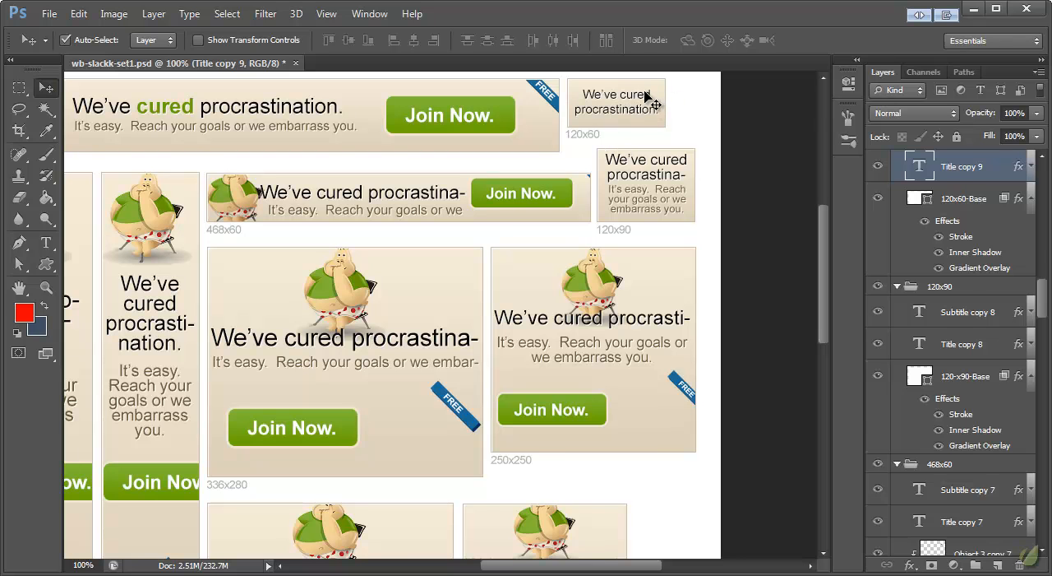
# Replace the 120x90 banner's title with the 15 pt title text copied from the 120x60 banner.
pyautogui.scroll(1, 1033, 239)
pyautogui.scroll(2, 1034, 239)
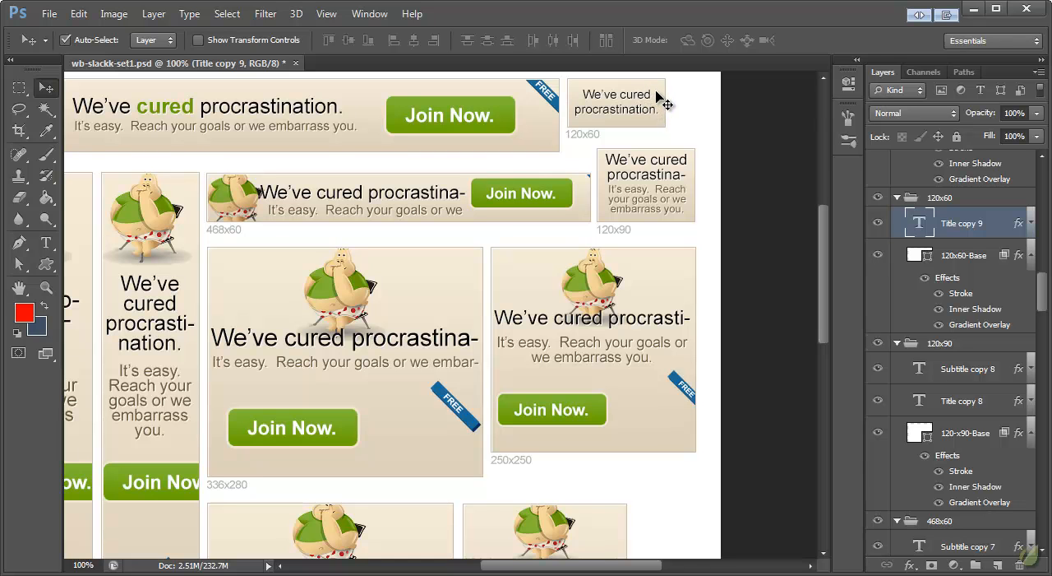
pyautogui.click(664, 181)
pyautogui.click(46, 242)
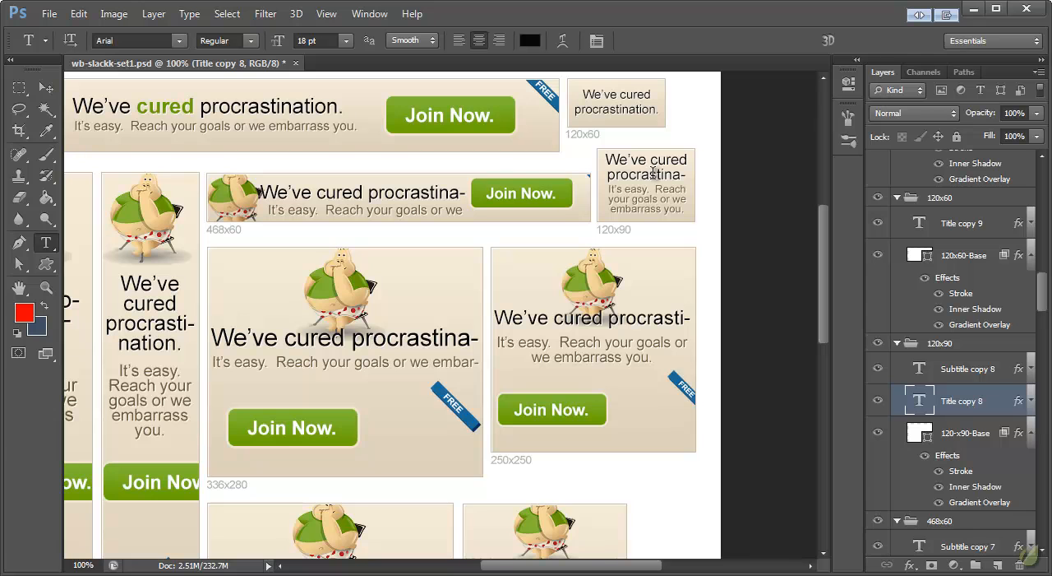
pyautogui.click(613, 105)
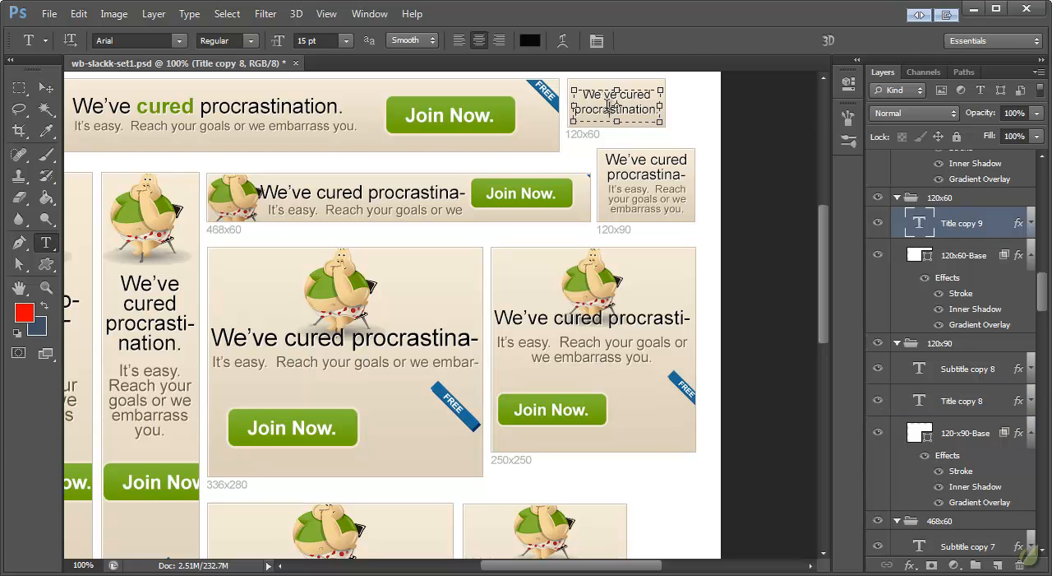
pyautogui.hotkey('ctrl', 'a')
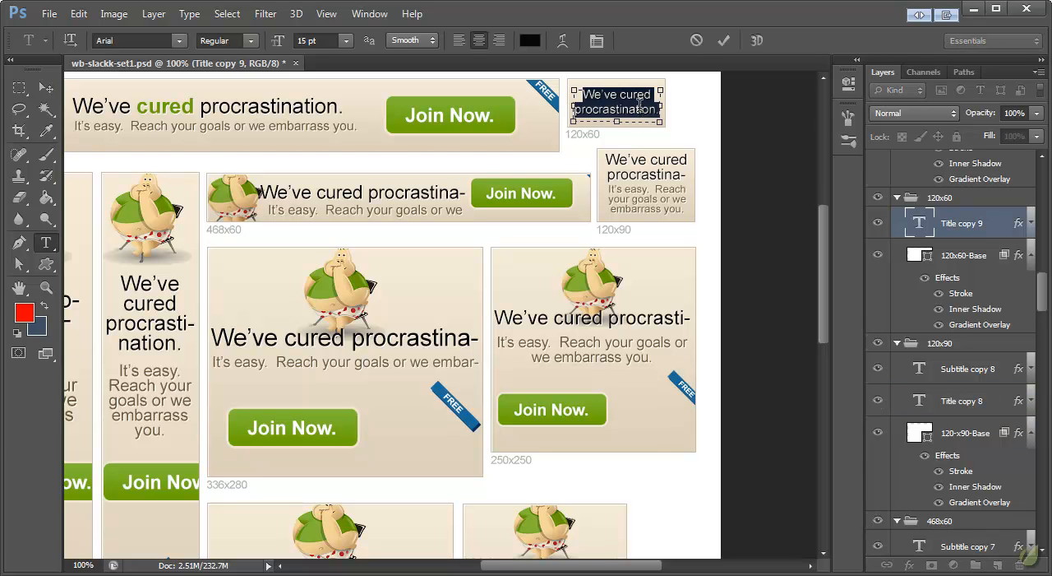
pyautogui.click(51, 201)
pyautogui.click(50, 243)
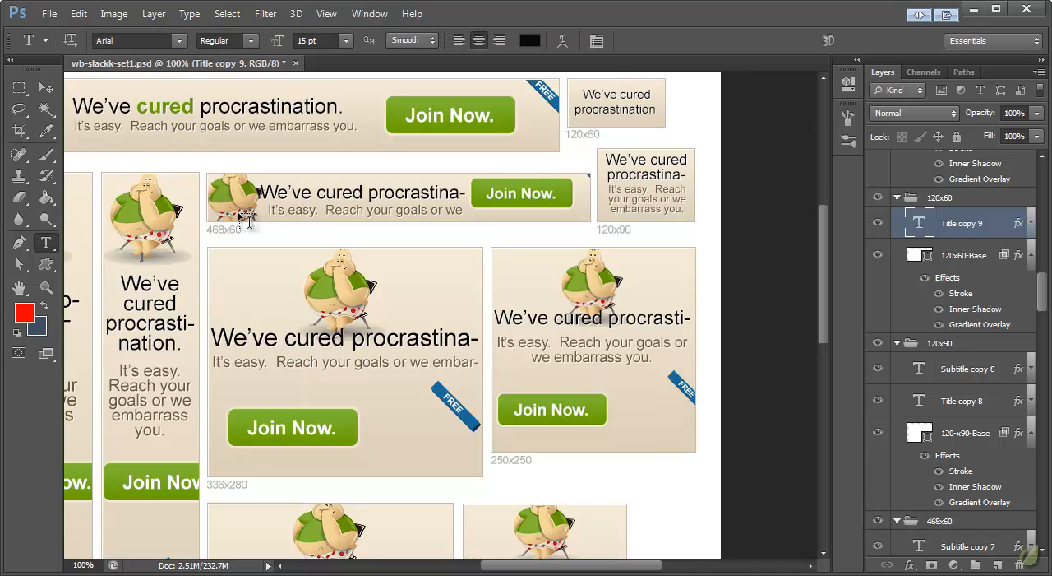
pyautogui.click(631, 158)
pyautogui.hotkey('ctrl', 'a')
pyautogui.hotkey('ctrl', 'v')
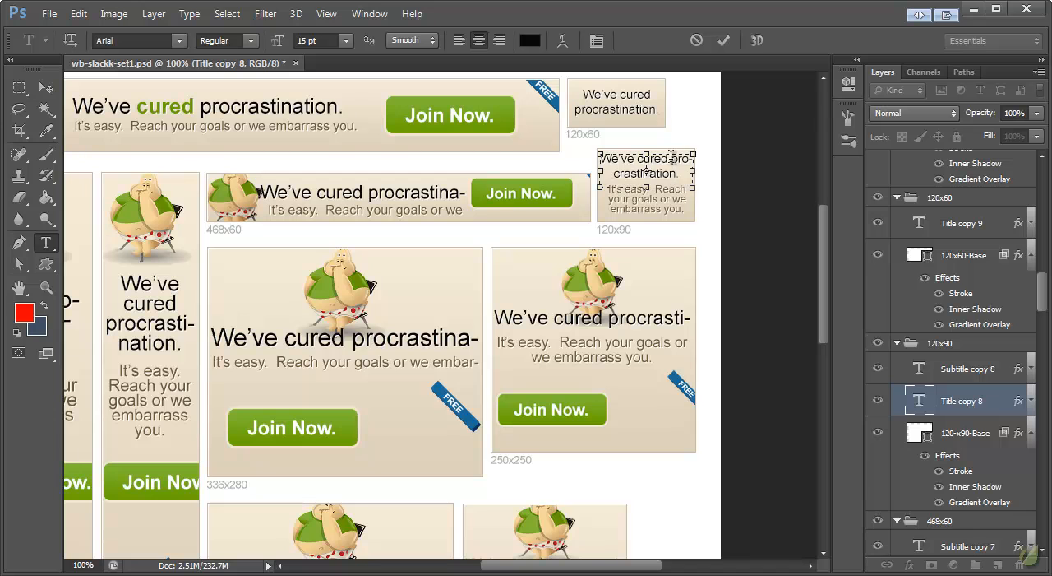
pyautogui.click(46, 87)
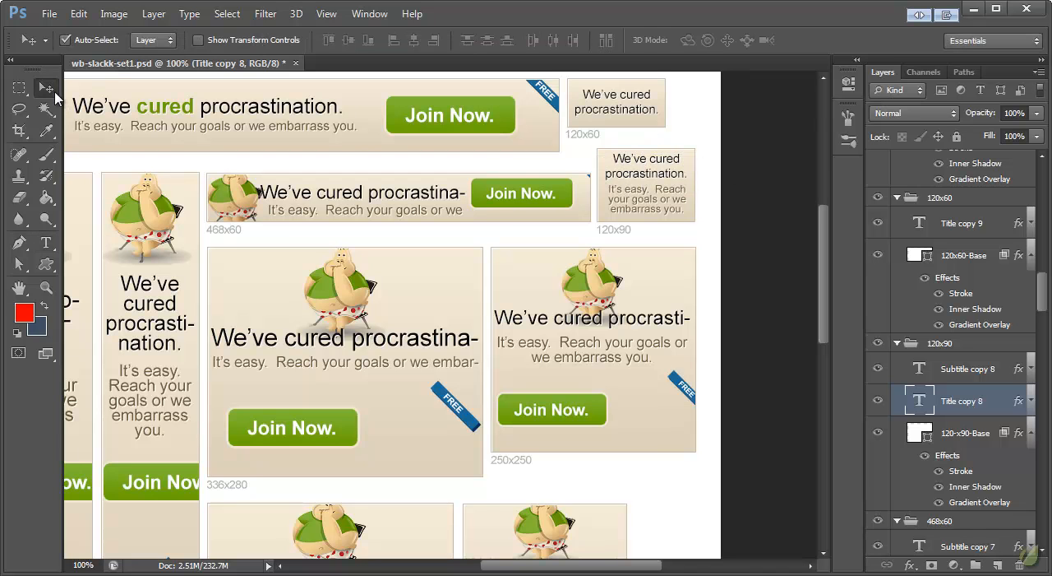
# Nudge the 120x90 banner's subtitle down by 3 px to give the title more room.
pyautogui.click(46, 242)
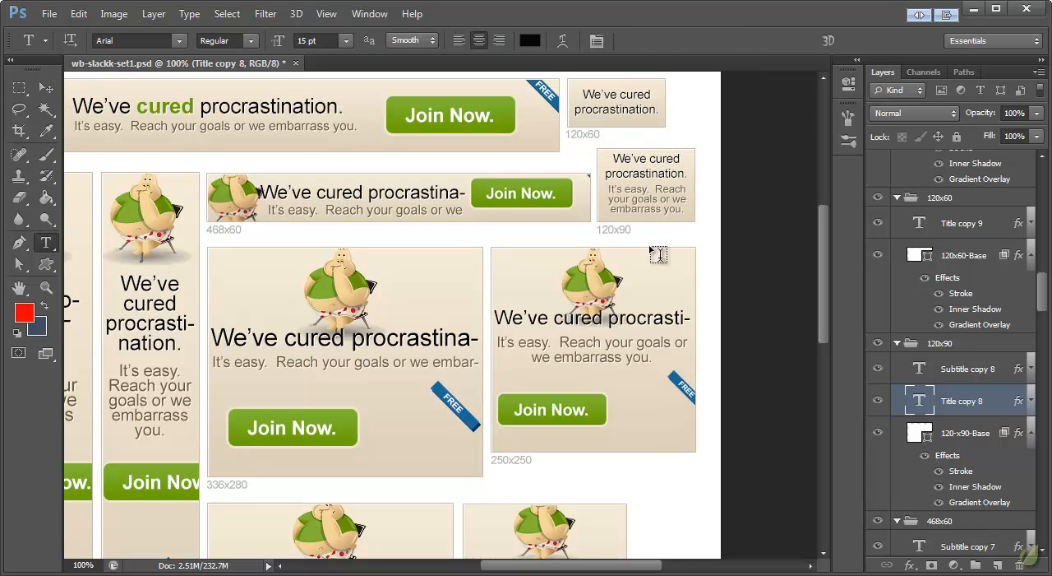
pyautogui.click(646, 197)
pyautogui.click(46, 88)
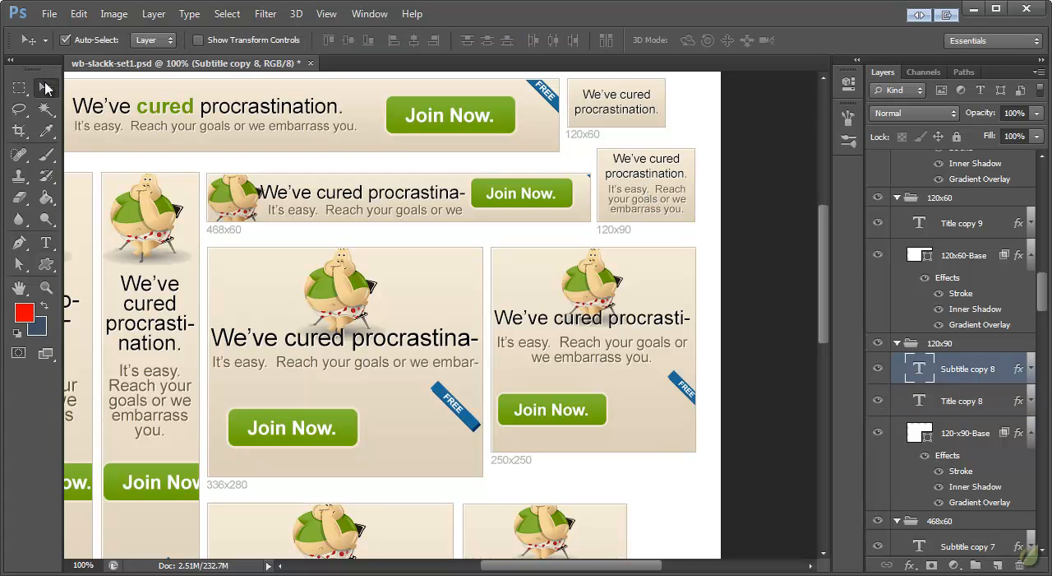
pyautogui.press('Down')
pyautogui.press('Down')
pyautogui.press('Down')
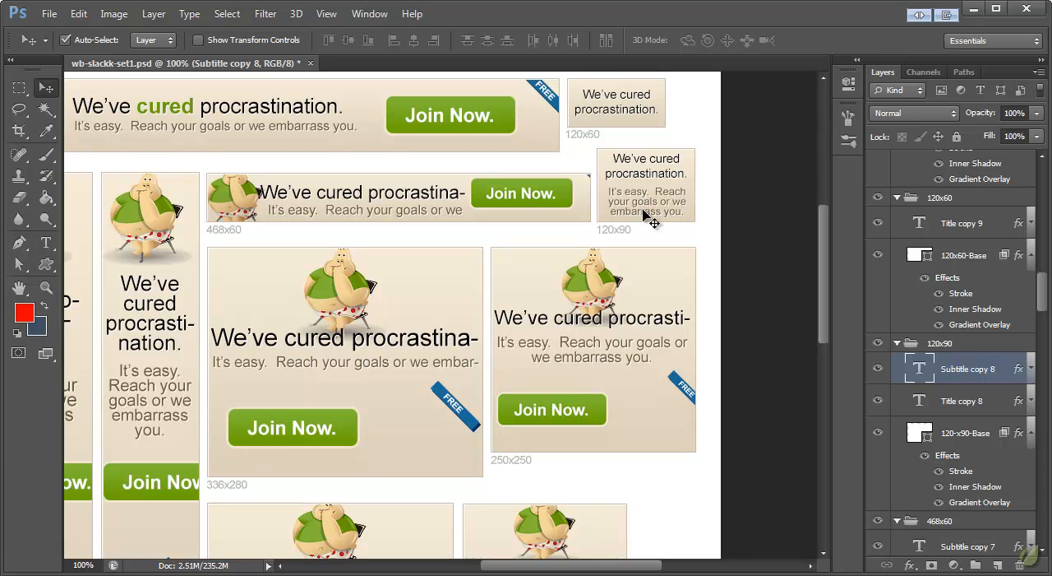
# Nudge the 120x90 banner's subtitle up by 2 px and its title down by 2 px.
pyautogui.press('Up')
pyautogui.press('Up')
pyautogui.click(639, 164)
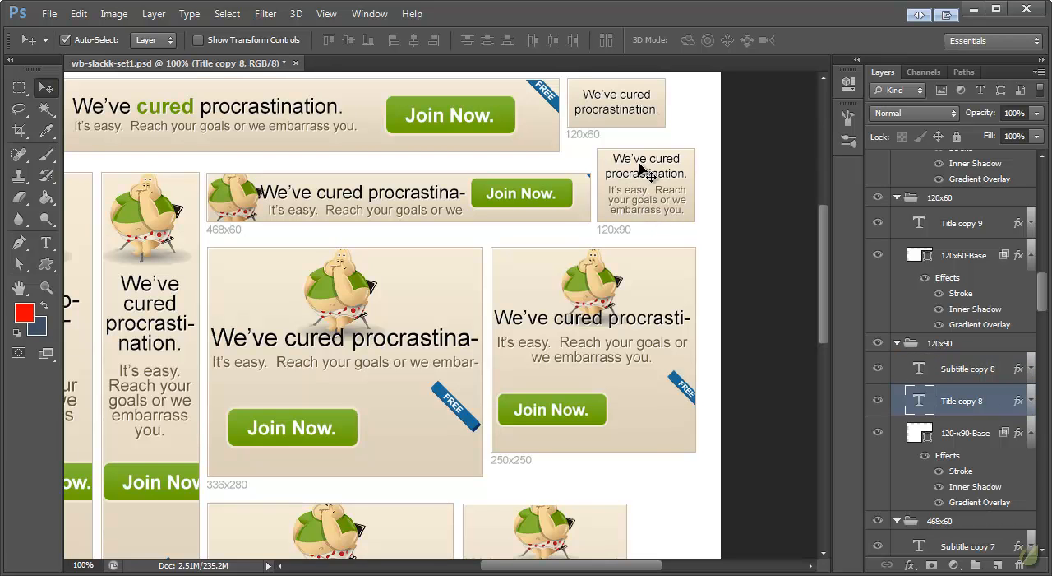
pyautogui.press('Down')
pyautogui.press('Down')
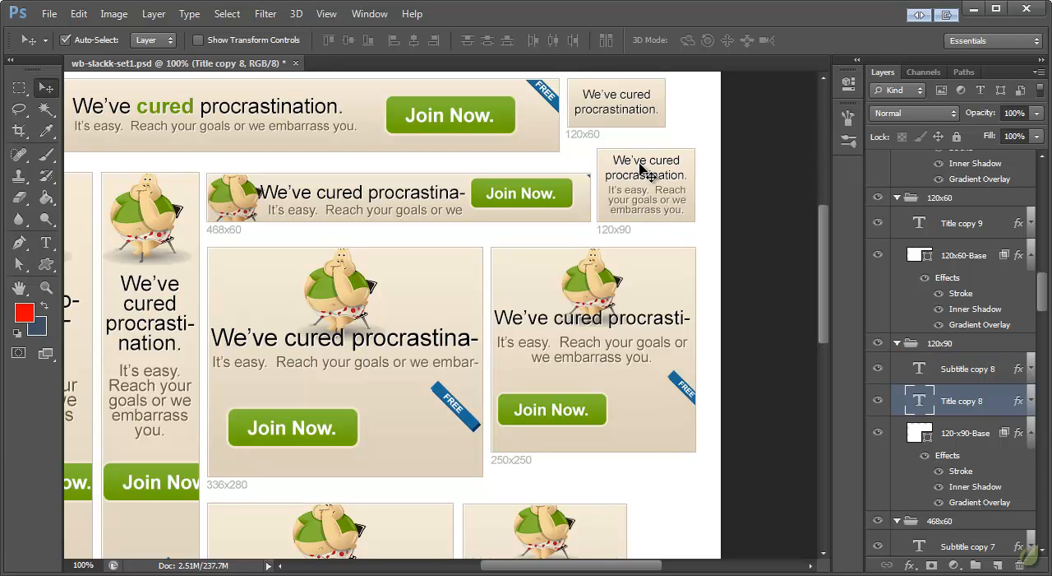
# Set the 120x90 banner's title to the Bold font style.
pyautogui.click(46, 242)
pyautogui.click(200, 45)
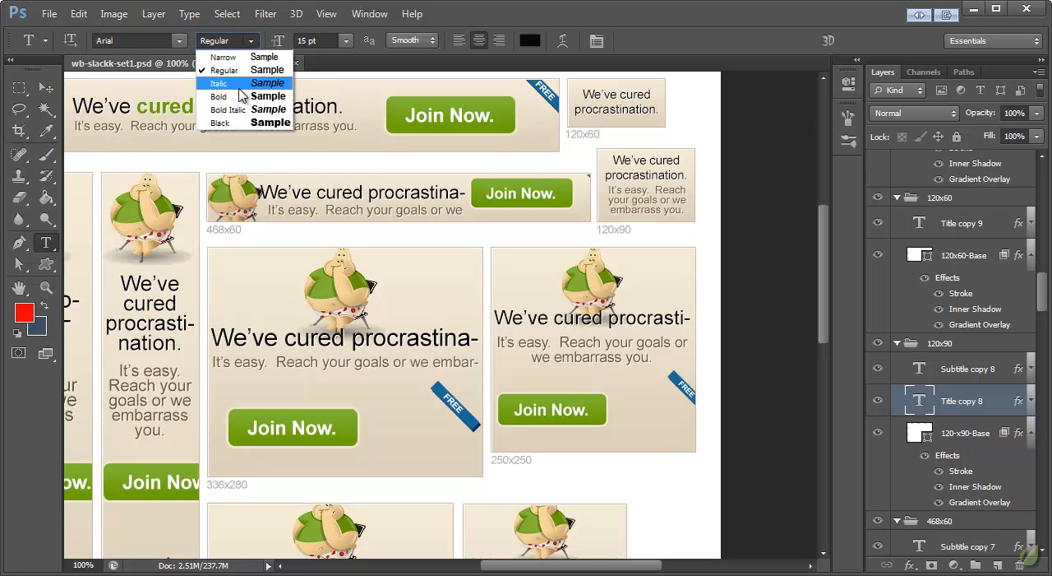
pyautogui.click(215, 86)
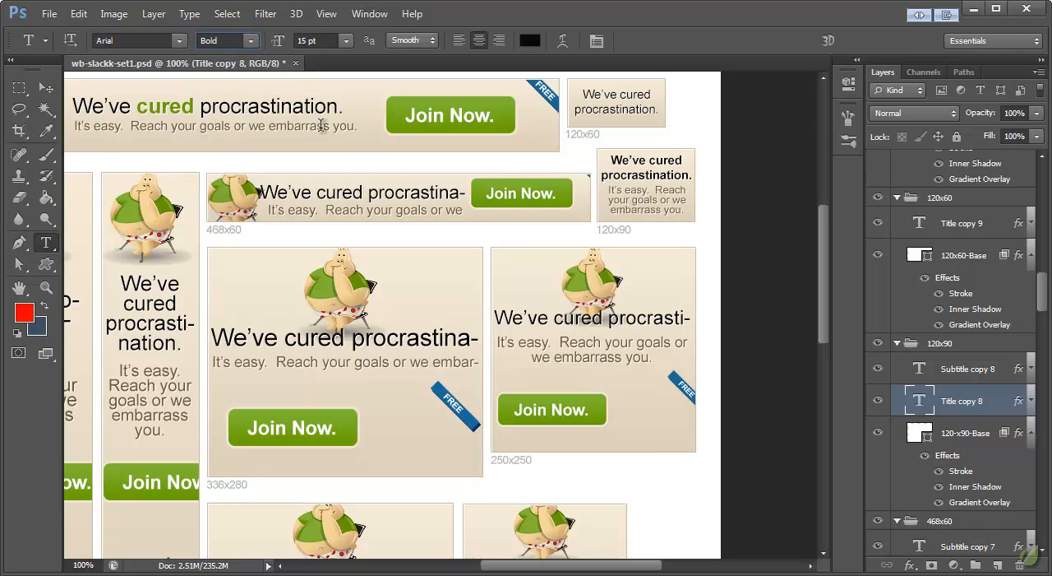
pyautogui.click(46, 87)
# Set the 468x60 banner's title to a font size of 18 pt.
pyautogui.scroll(-1, 423, 235)
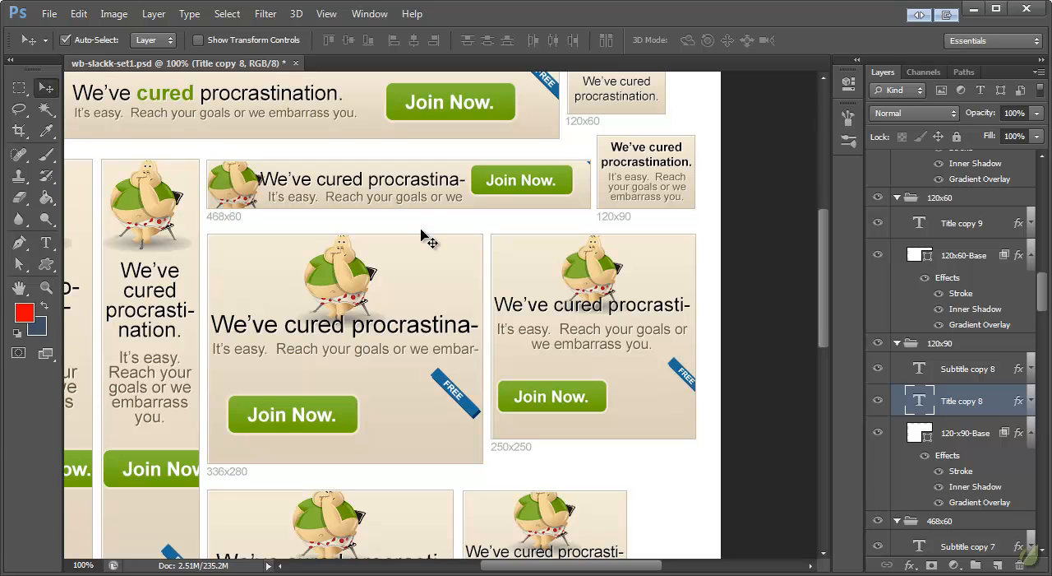
pyautogui.click(322, 184)
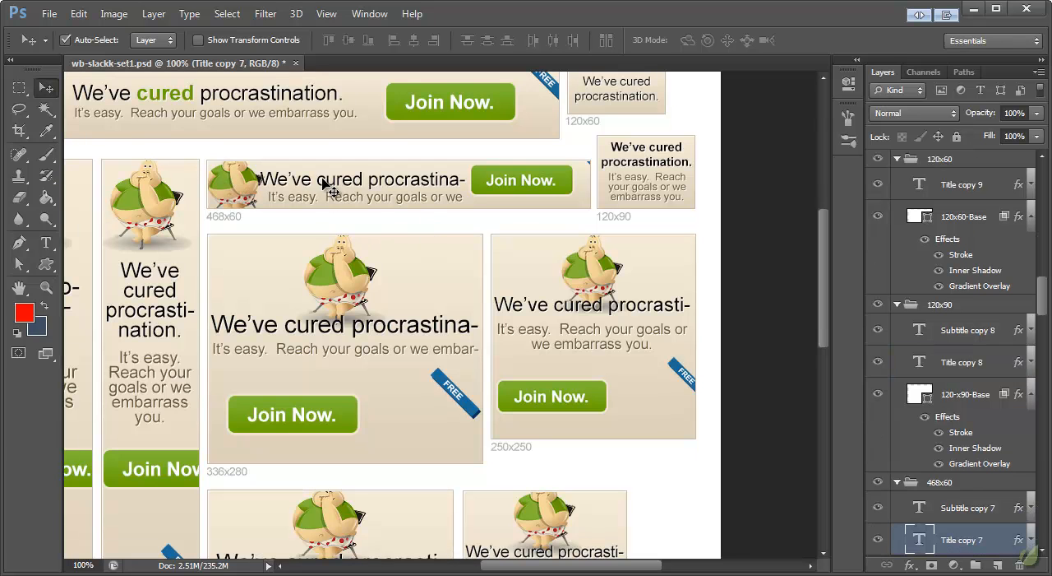
pyautogui.click(46, 242)
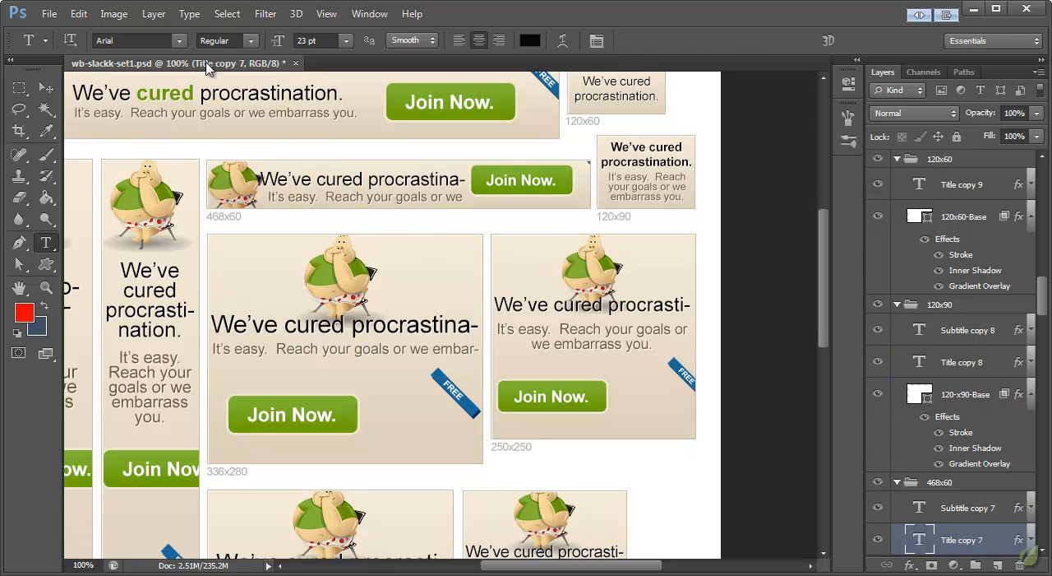
pyautogui.click(298, 41)
pyautogui.write('18')
pyautogui.press('Return')
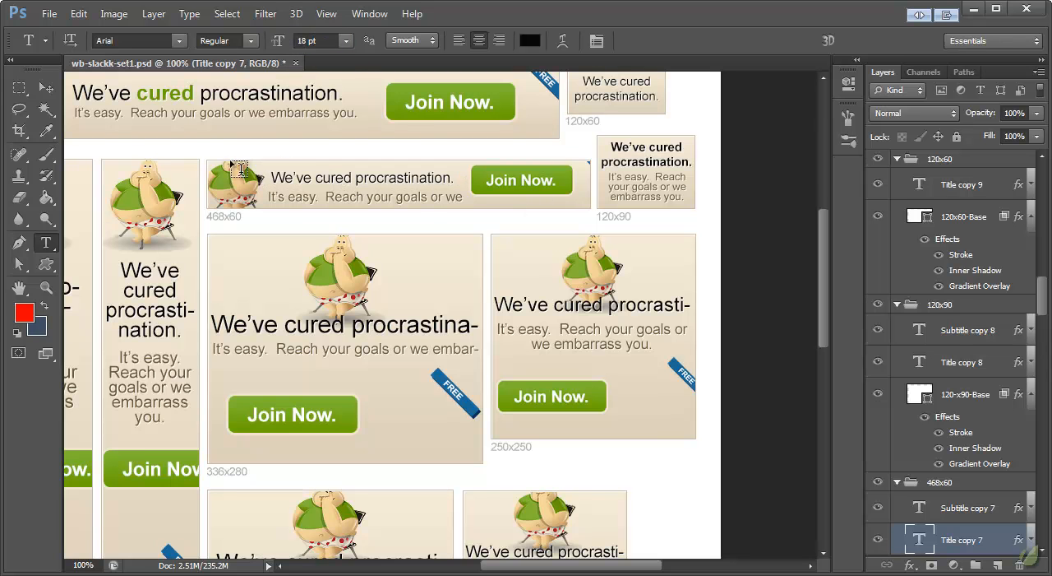
# Set the 468x60 banner's subtitle to a font size of 14 pt.
pyautogui.click(365, 197)
pyautogui.click(46, 175)
pyautogui.click(48, 243)
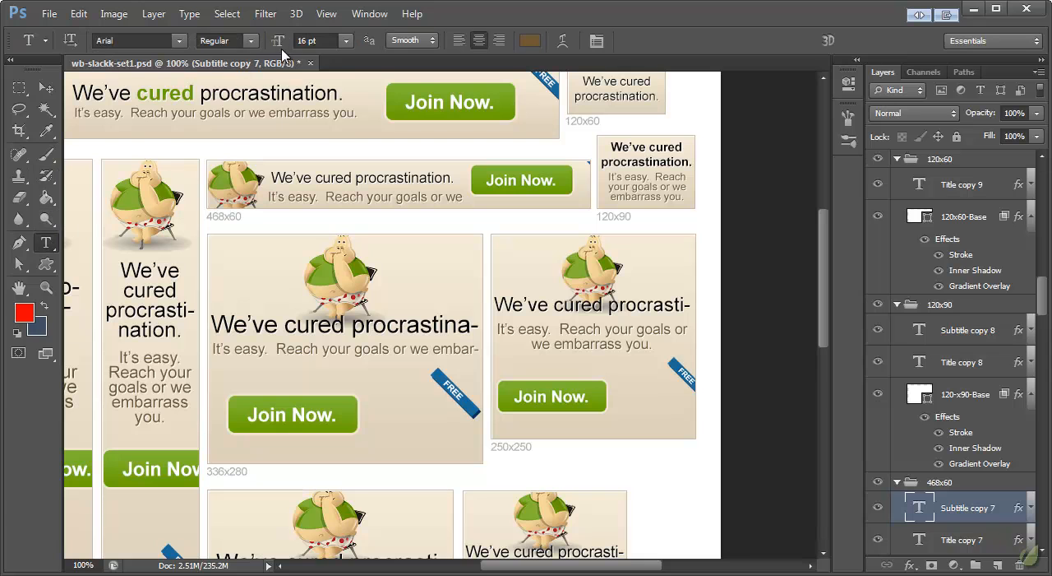
pyautogui.click(307, 41)
pyautogui.write('14')
pyautogui.press('Return')
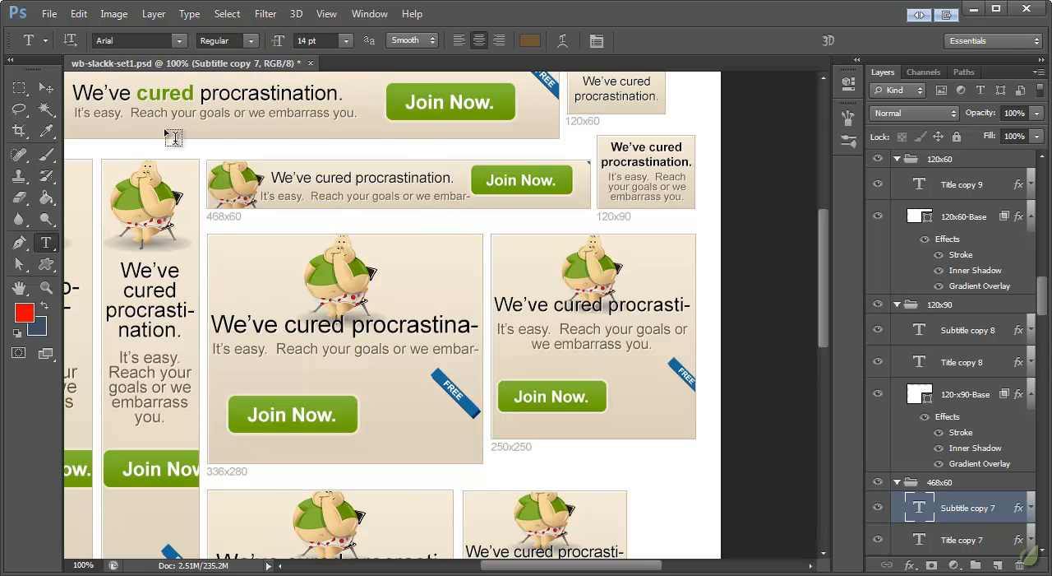
# Move the 468x60 banner's subtitle up and right to align under the title, and extend its text box downward for a second line.
pyautogui.click(46, 88)
pyautogui.moveTo(335, 194); pyautogui.dragTo(346, 192)
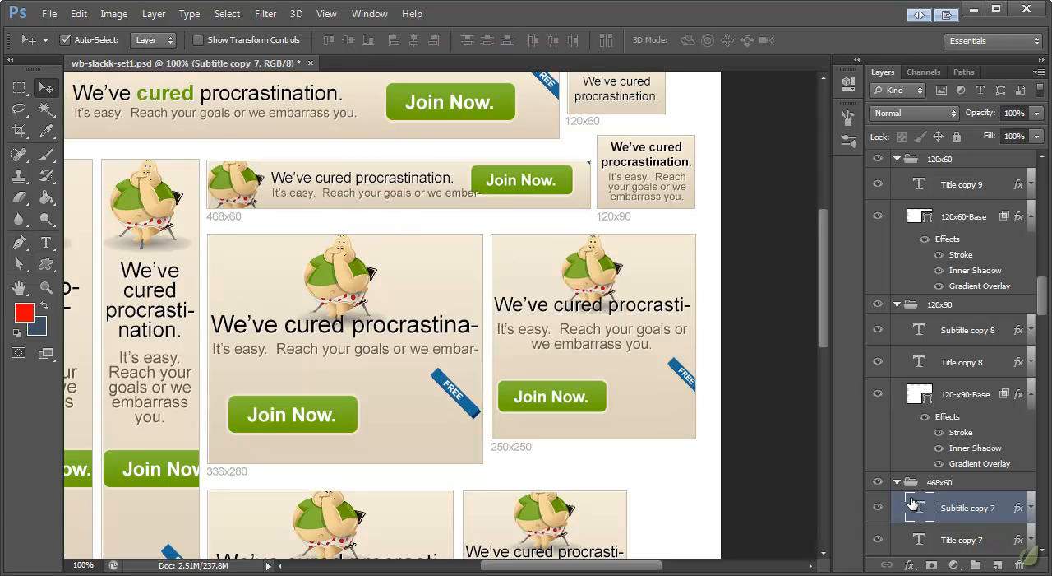
pyautogui.doubleClick(915, 506)
pyautogui.moveTo(483, 213); pyautogui.dragTo(478, 220)
pyautogui.click(46, 88)
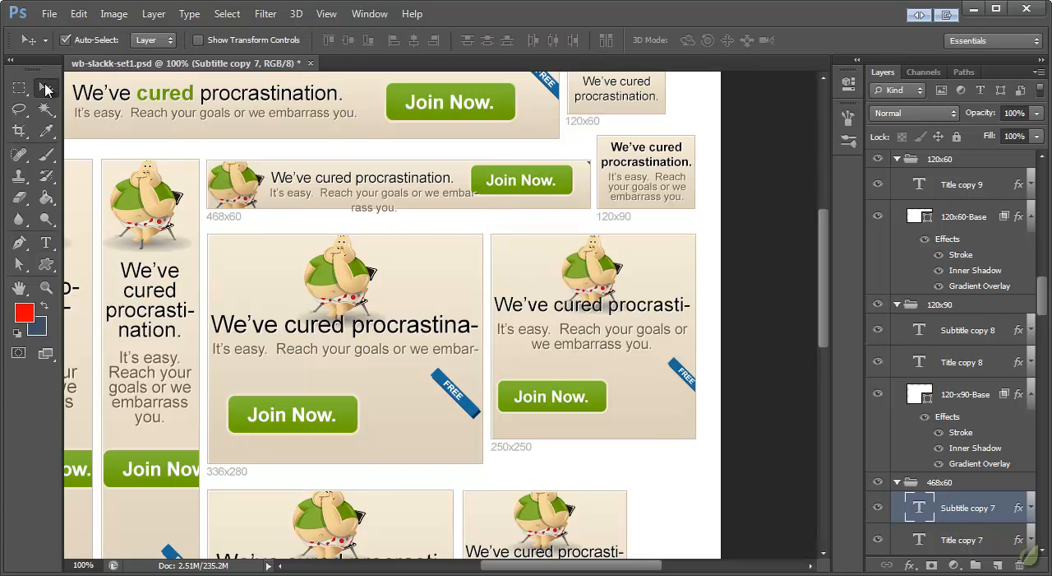
# Bring up the list of available panels with the 468x60 banner's subtitle ready for text formatting.
pyautogui.click(46, 243)
pyautogui.click(351, 14)
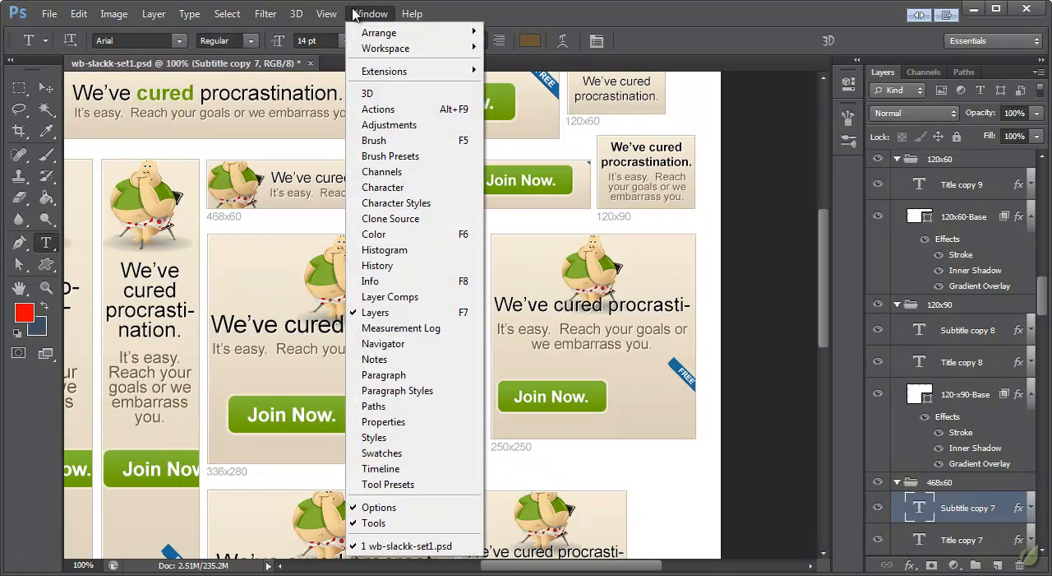